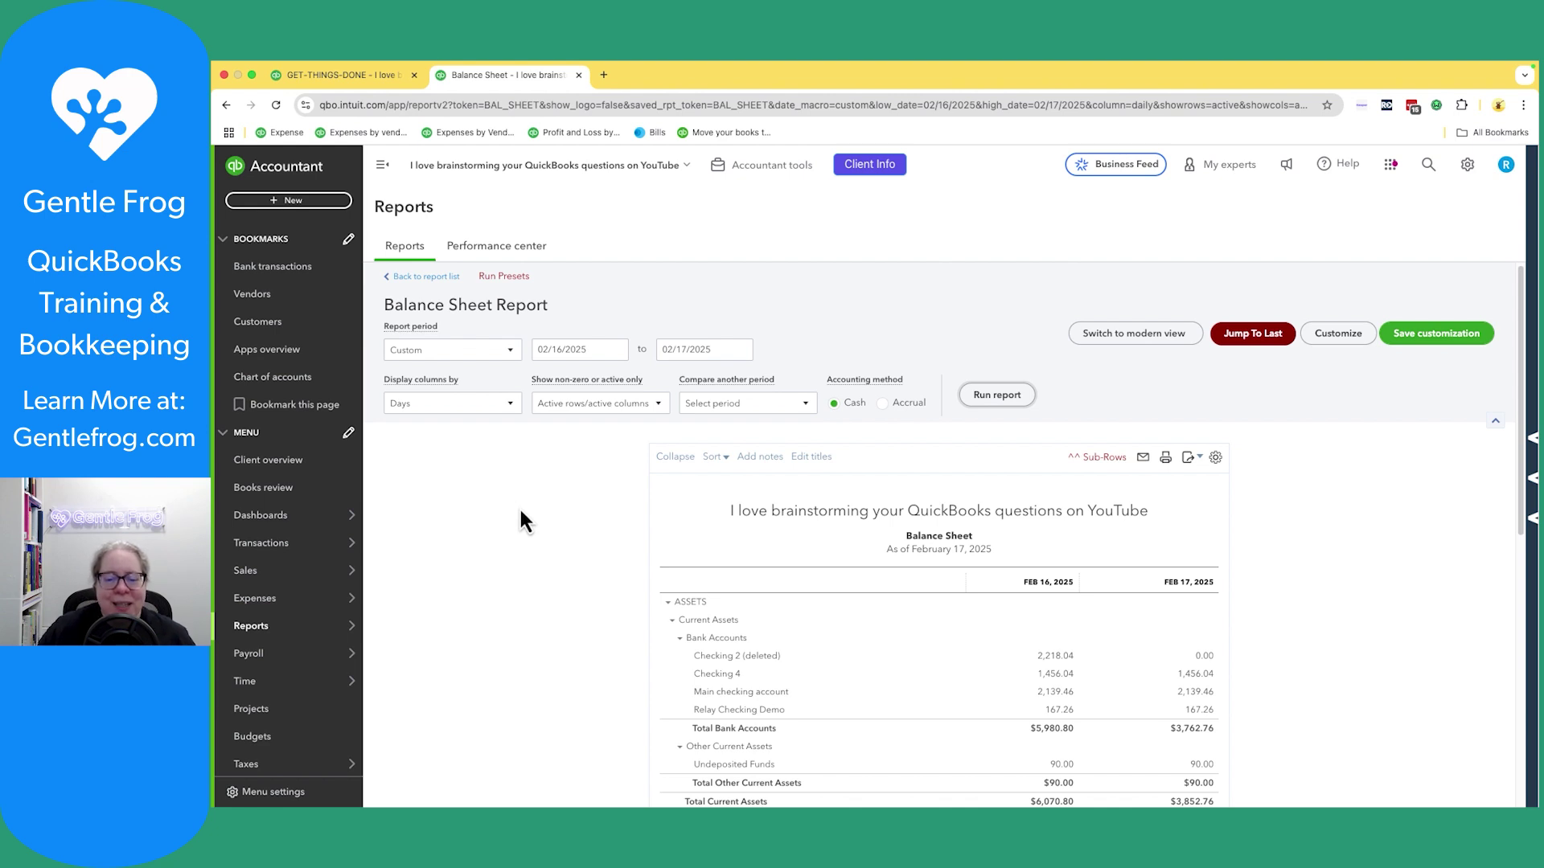
scroll(541, 519, down, 2)
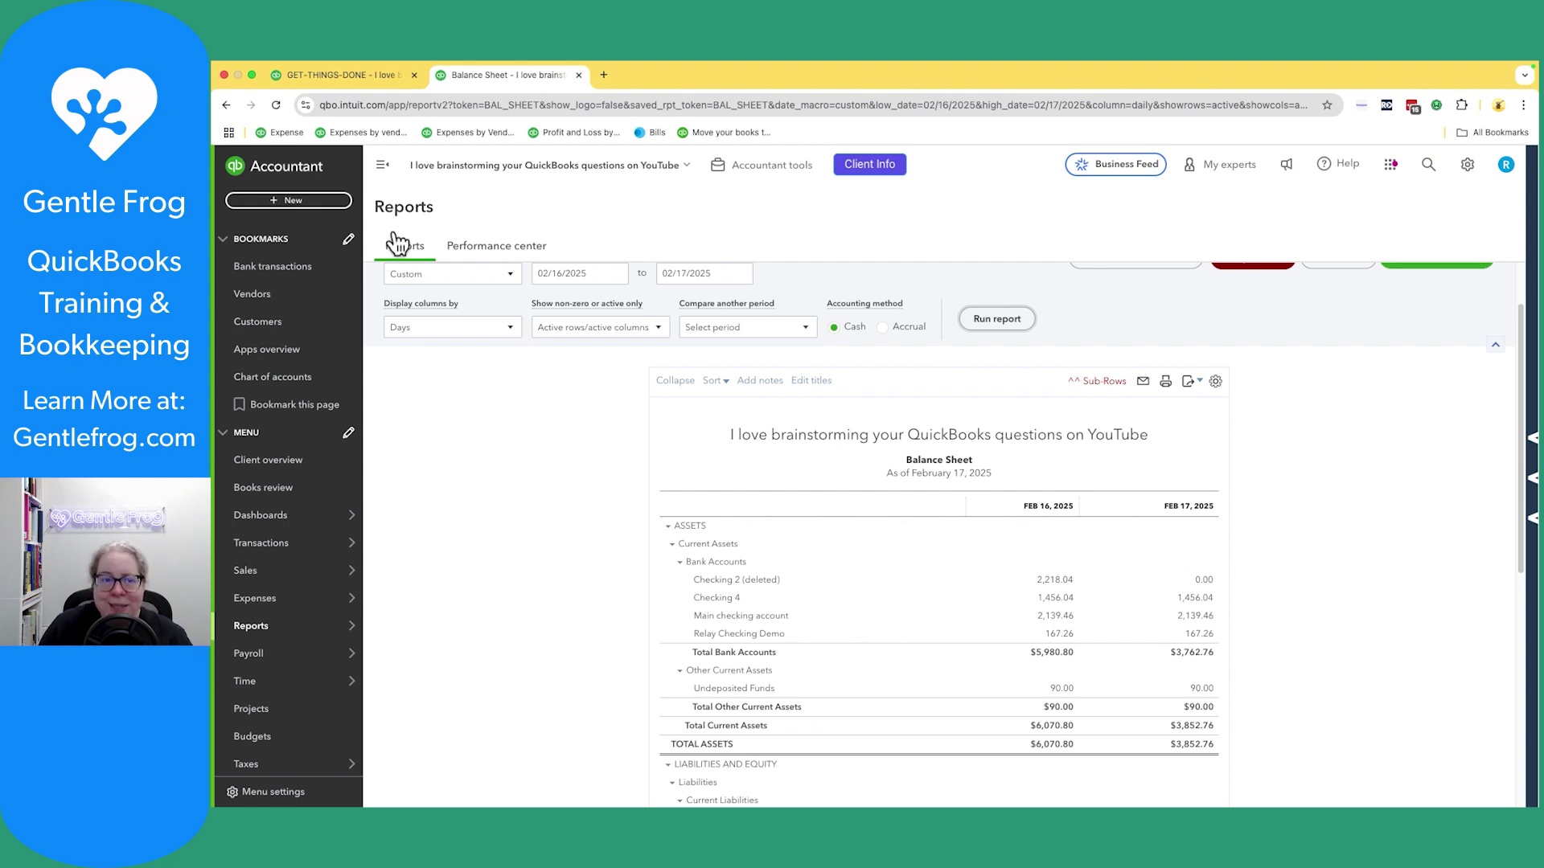
- Go to the Chart of accounts and clear its old search filter
click(331, 84)
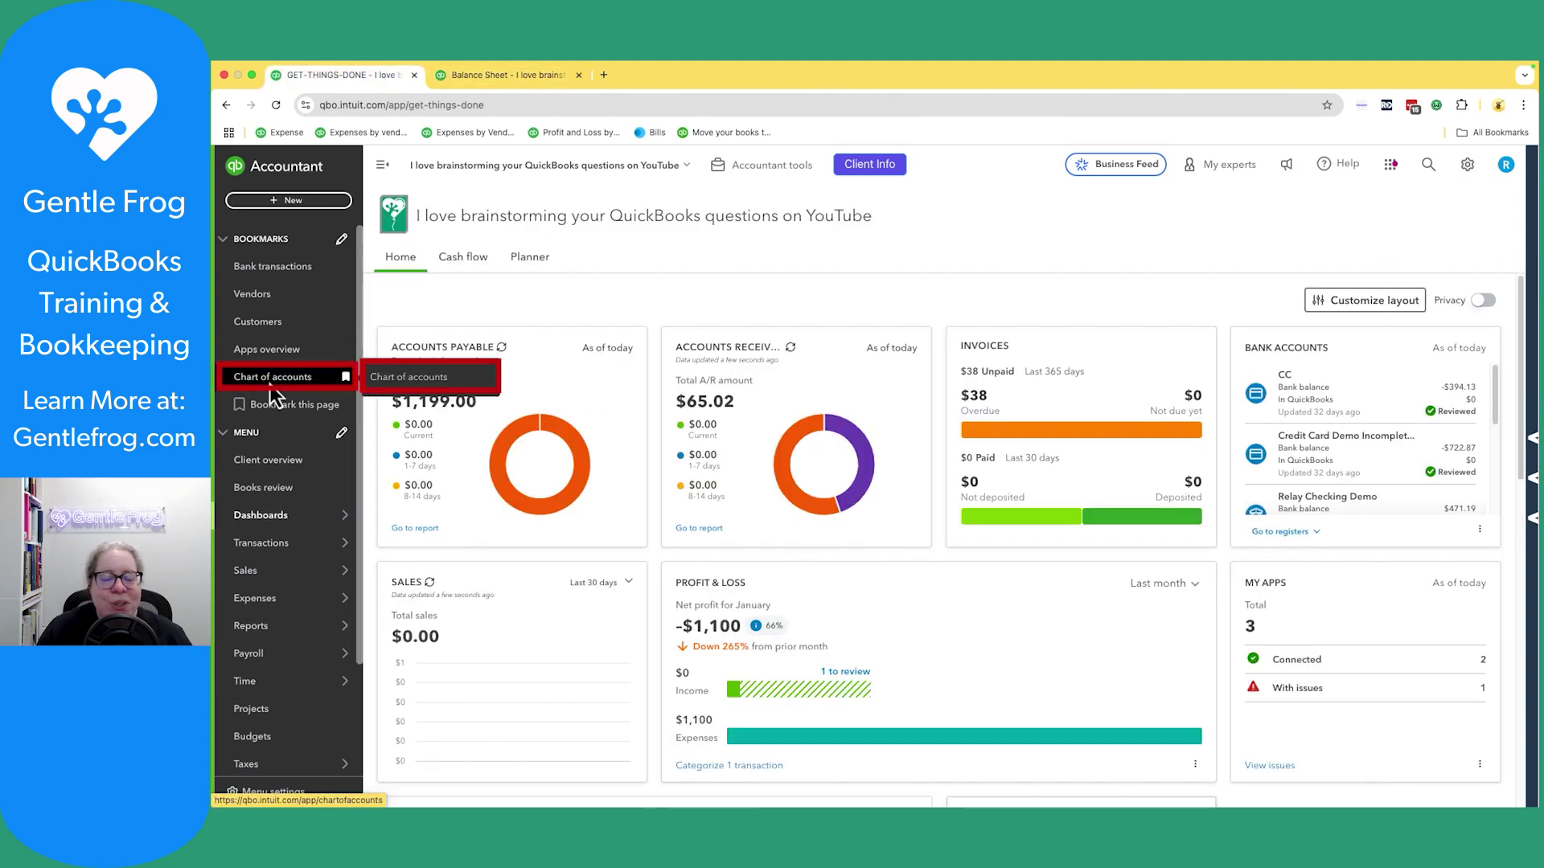
click(272, 376)
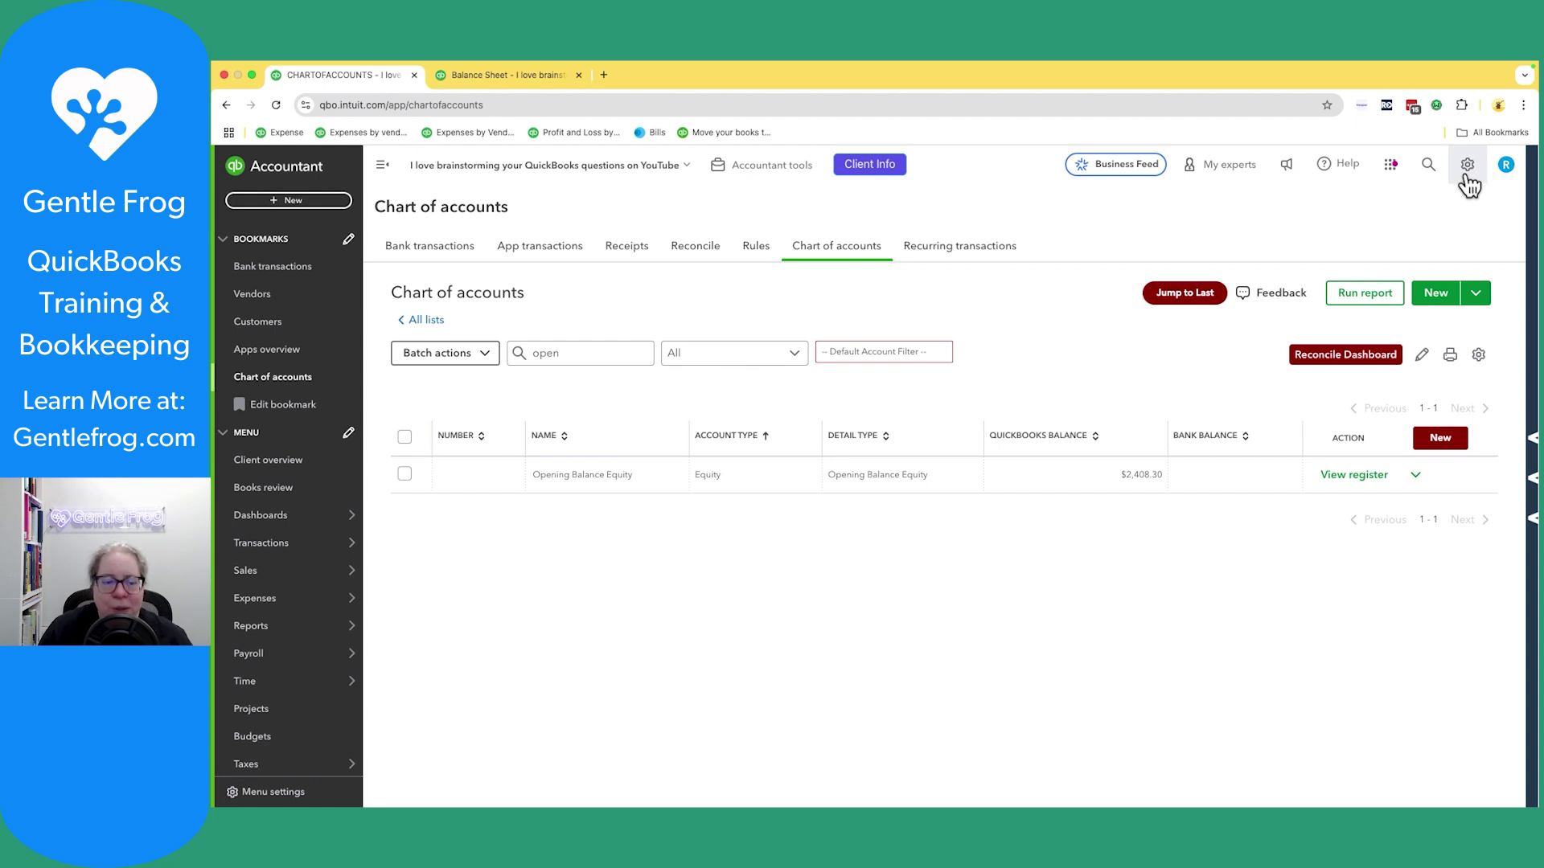
double_click(550, 352)
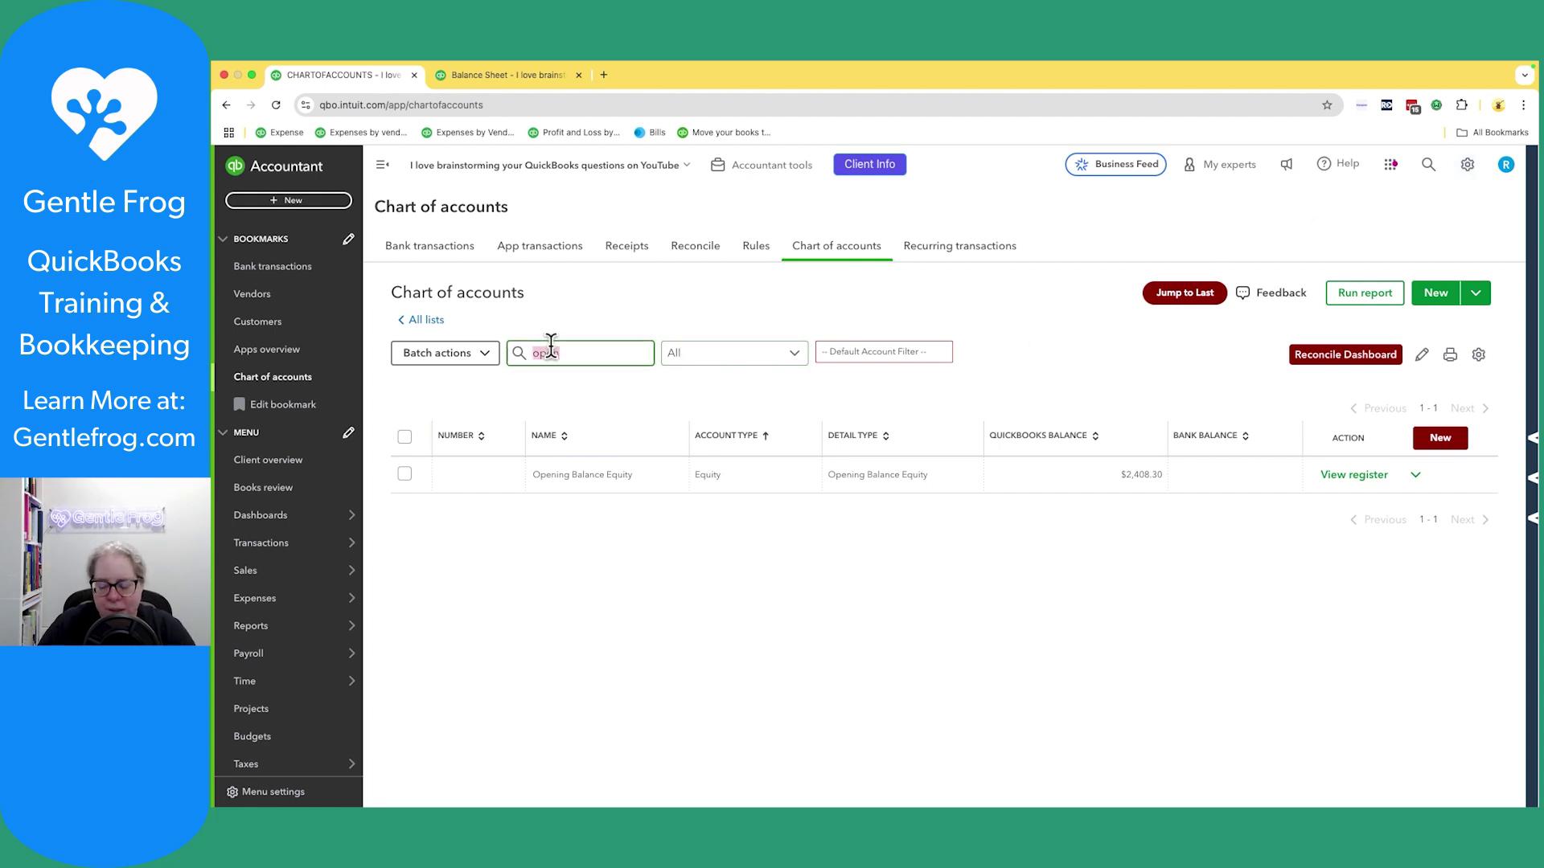
key(BackSpace)
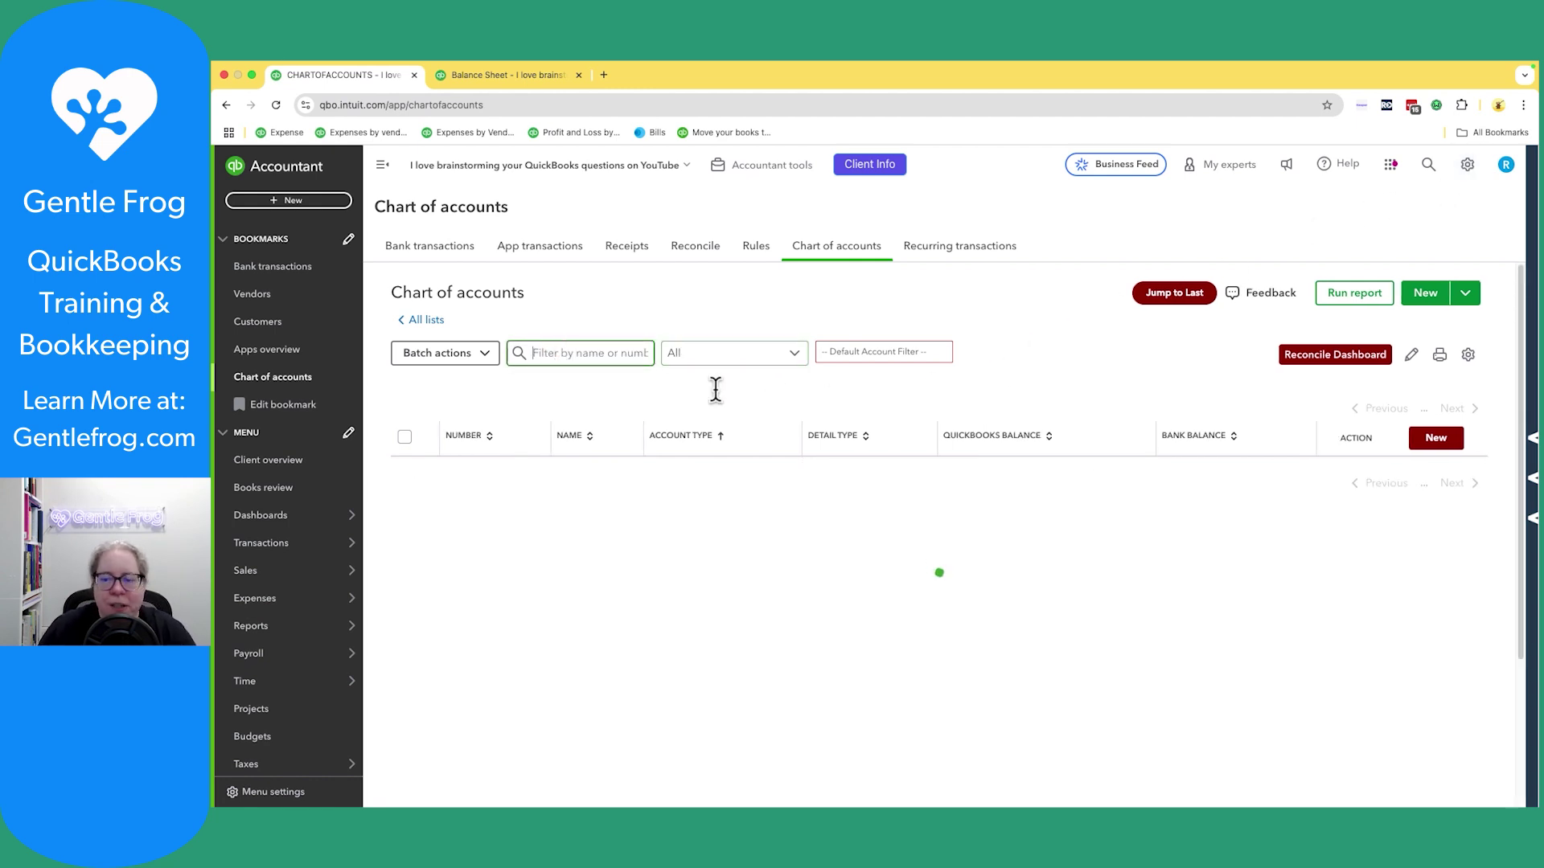
- Turn on Include inactive in the account list settings
click(1468, 351)
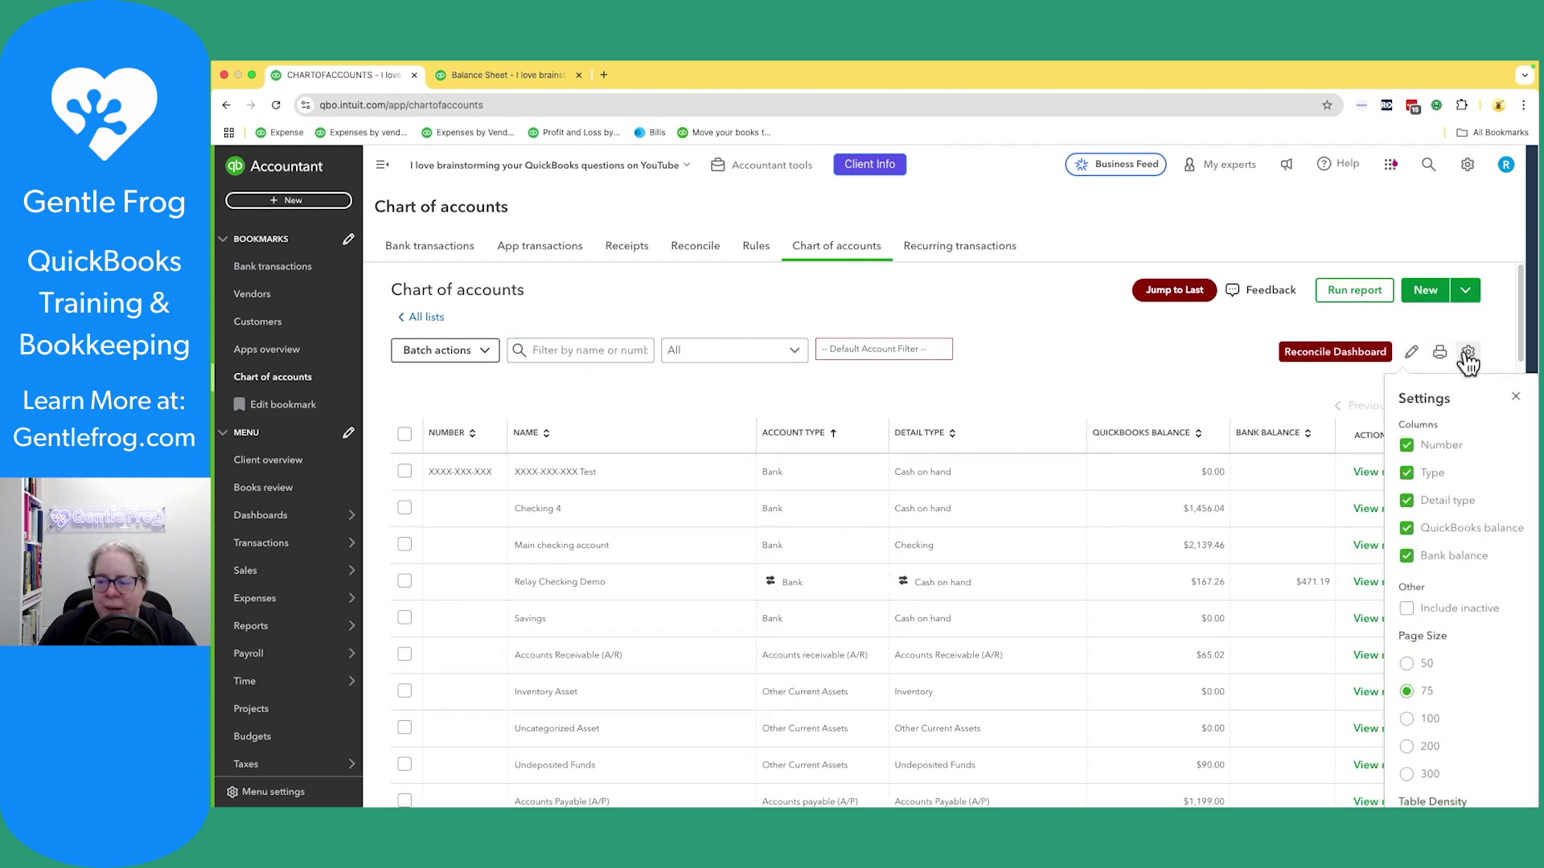
click(1408, 612)
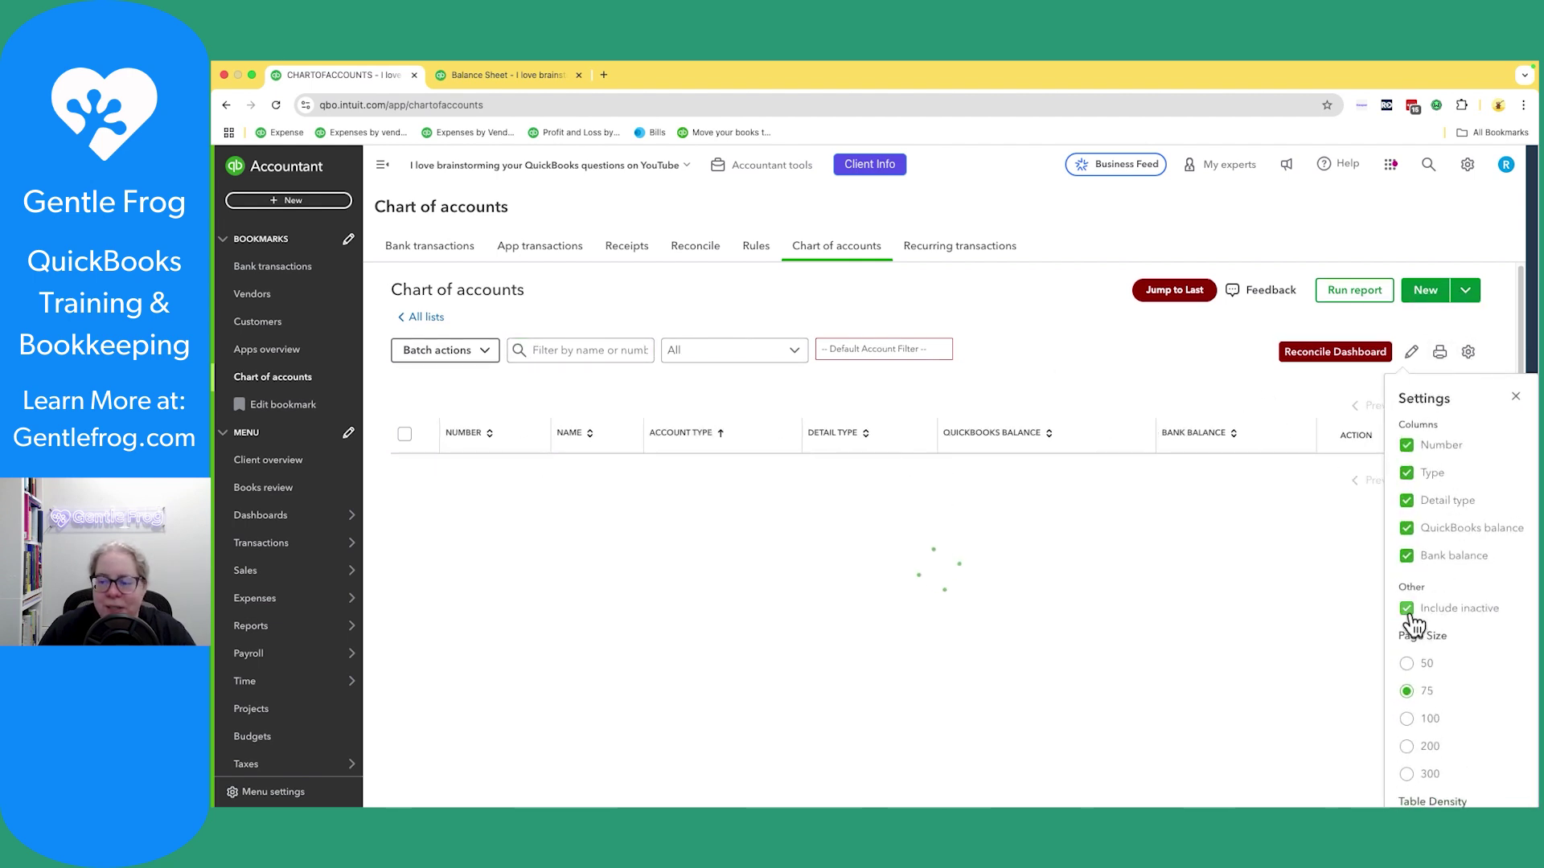
click(1516, 398)
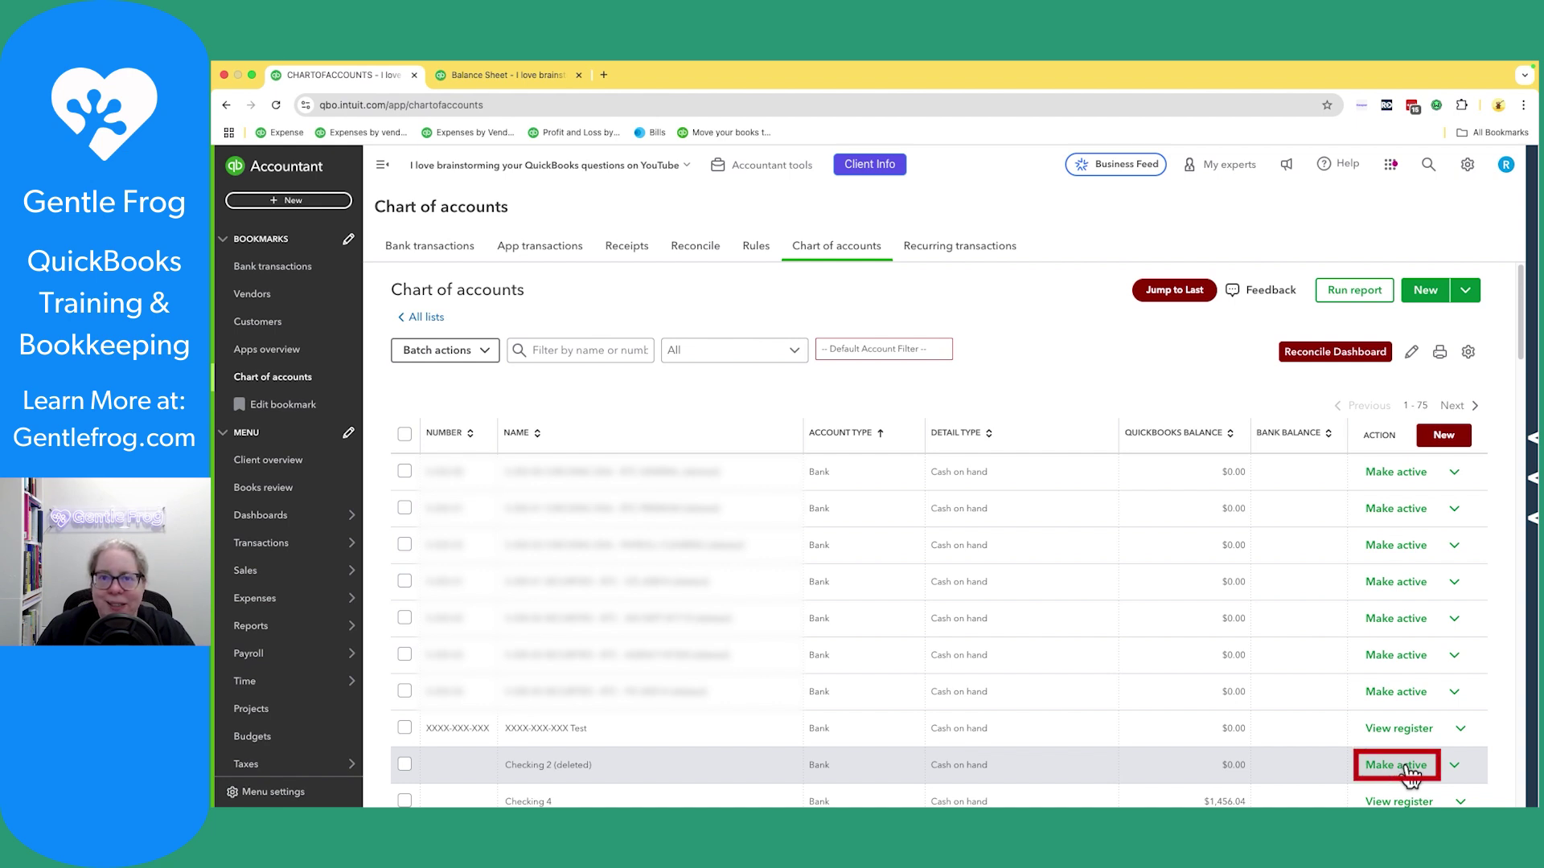
- Make Checking 2 active, then turn off Include inactive in the account list settings
click(1396, 766)
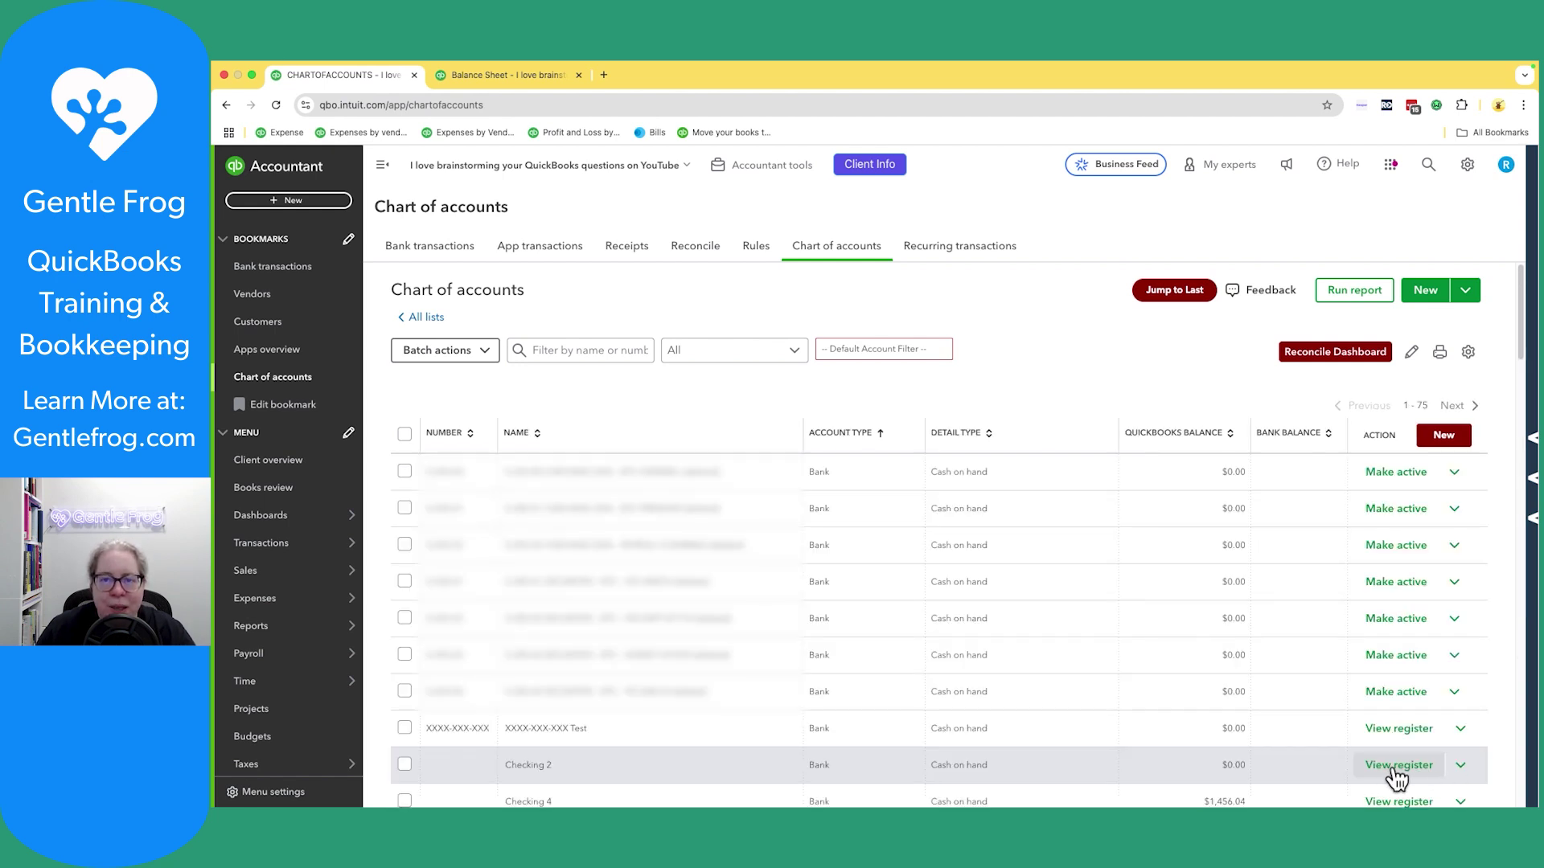
click(1471, 353)
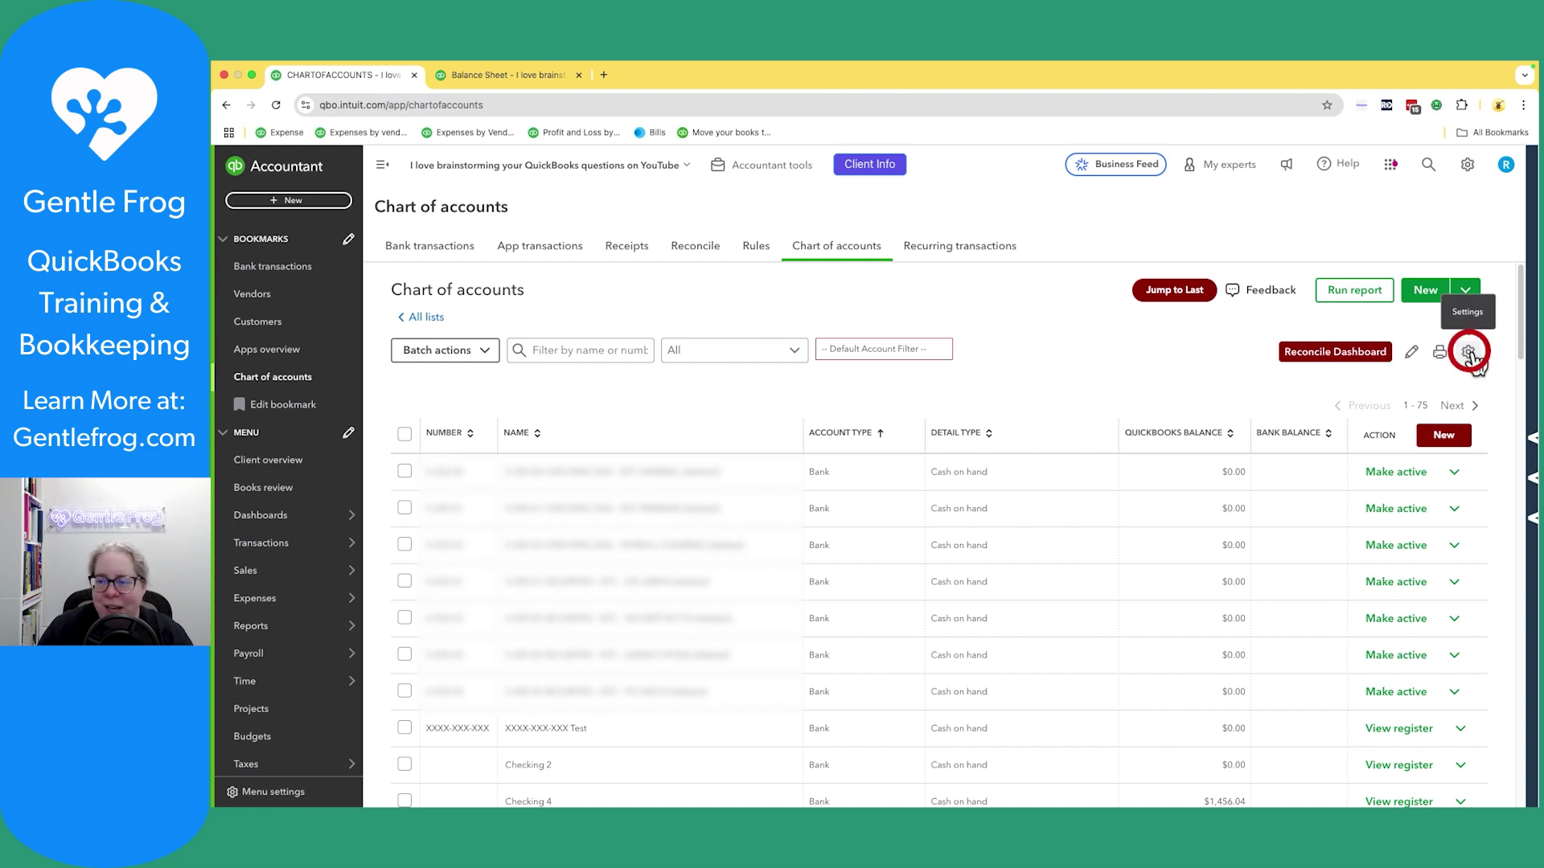
click(1470, 353)
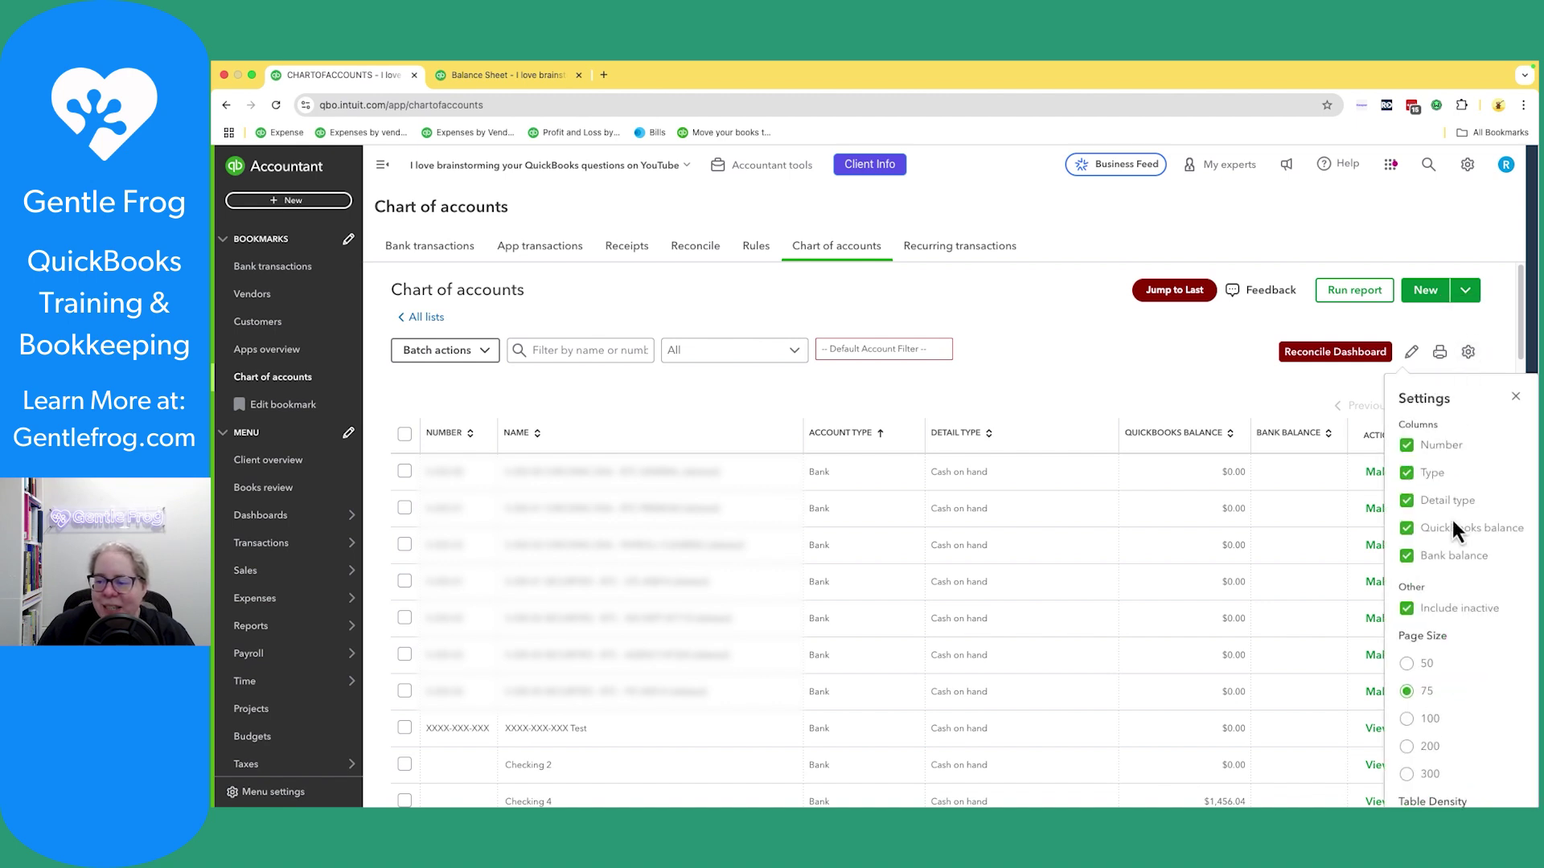
click(1406, 610)
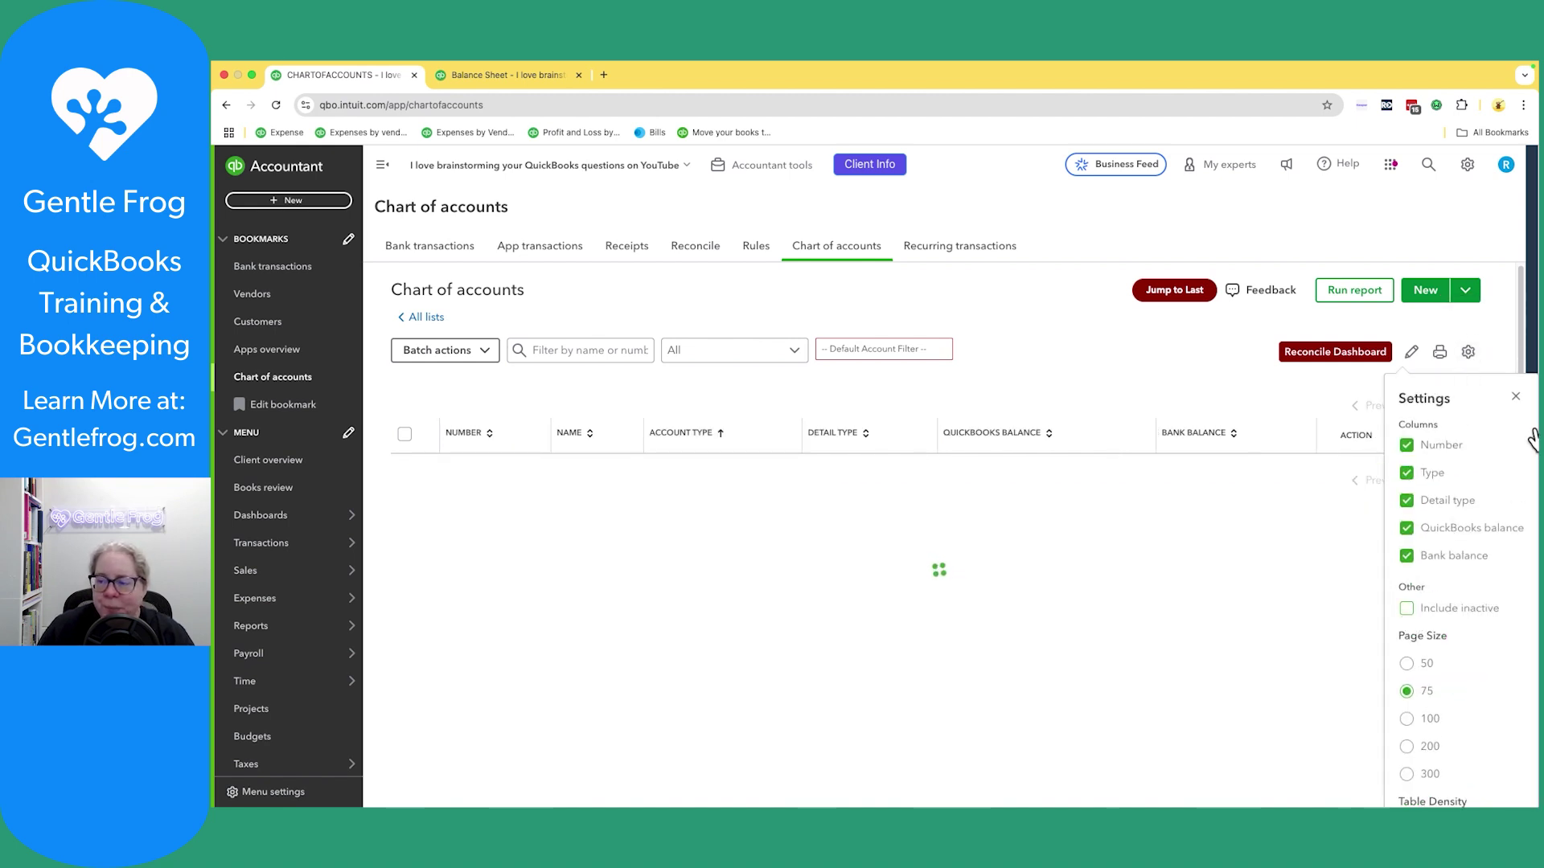
click(1517, 398)
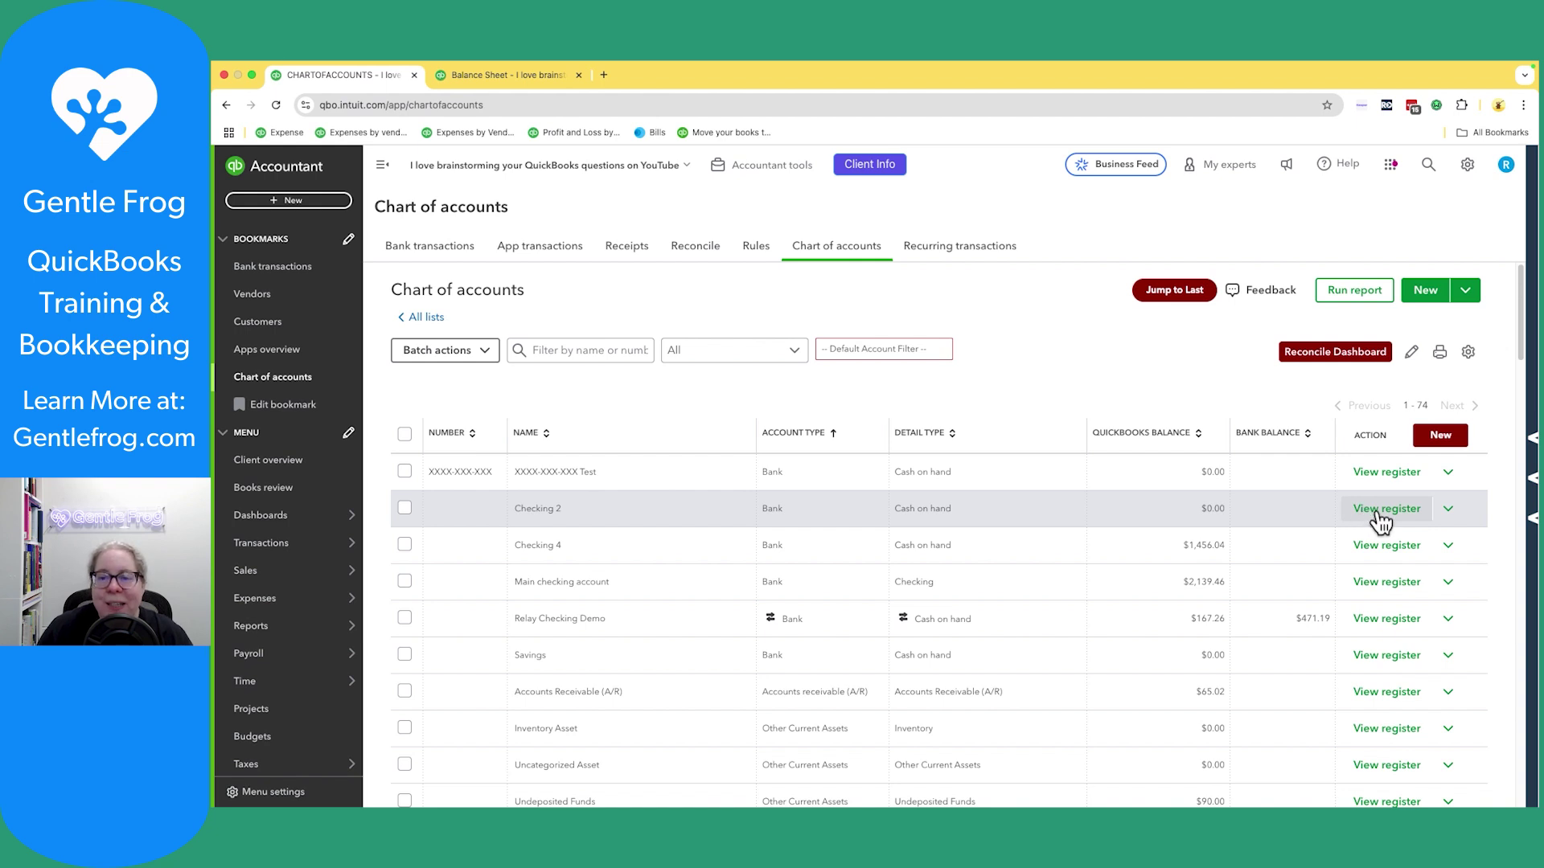
- In Checking 2's register, sort newest first and open the 02/17/2025 $2,218.04 check in full
click(1381, 509)
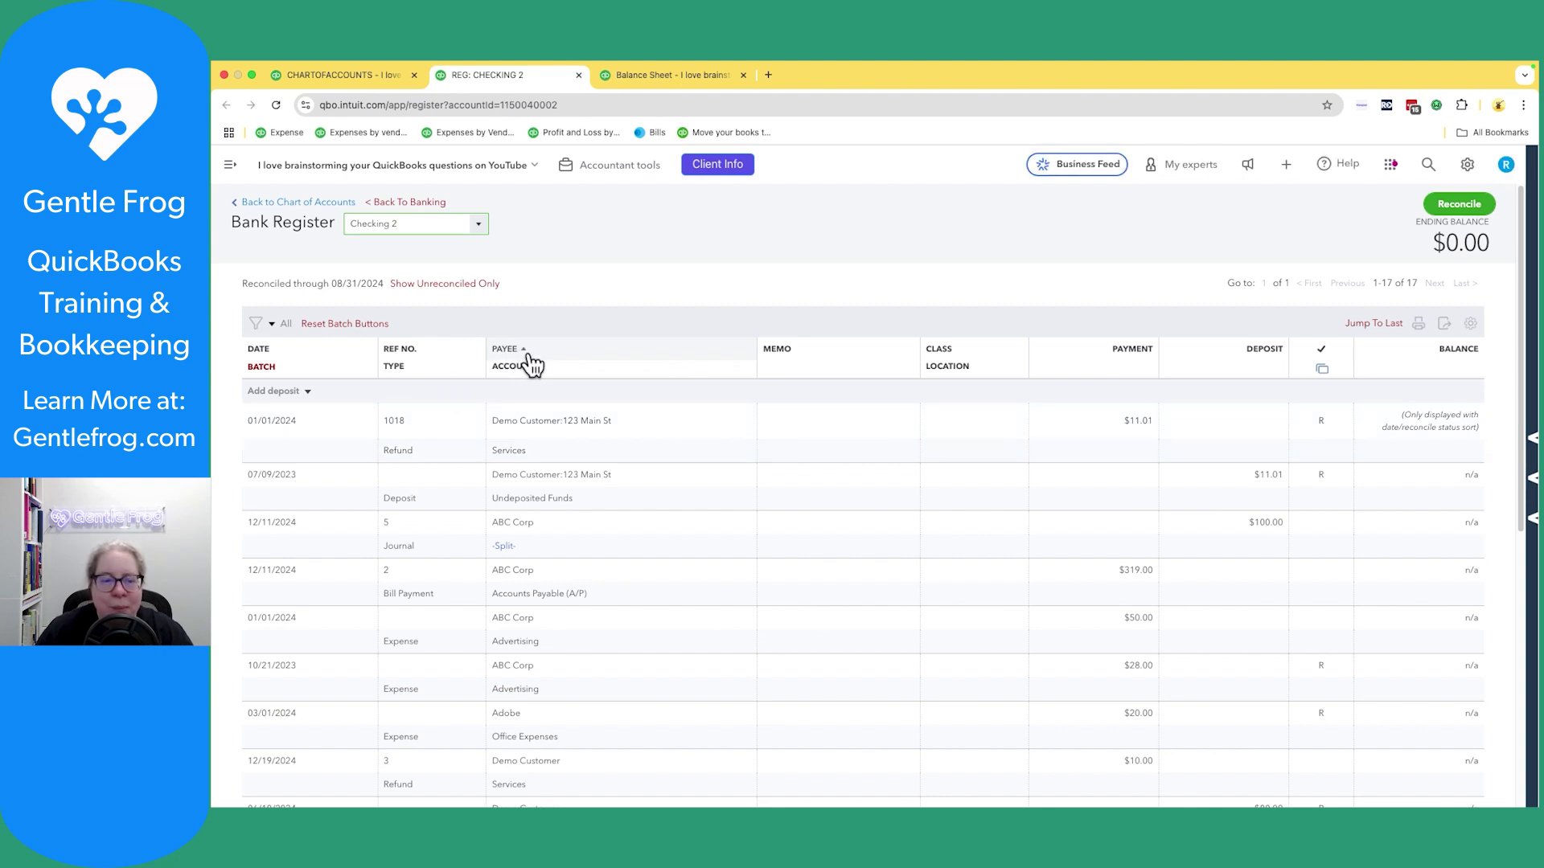
click(260, 353)
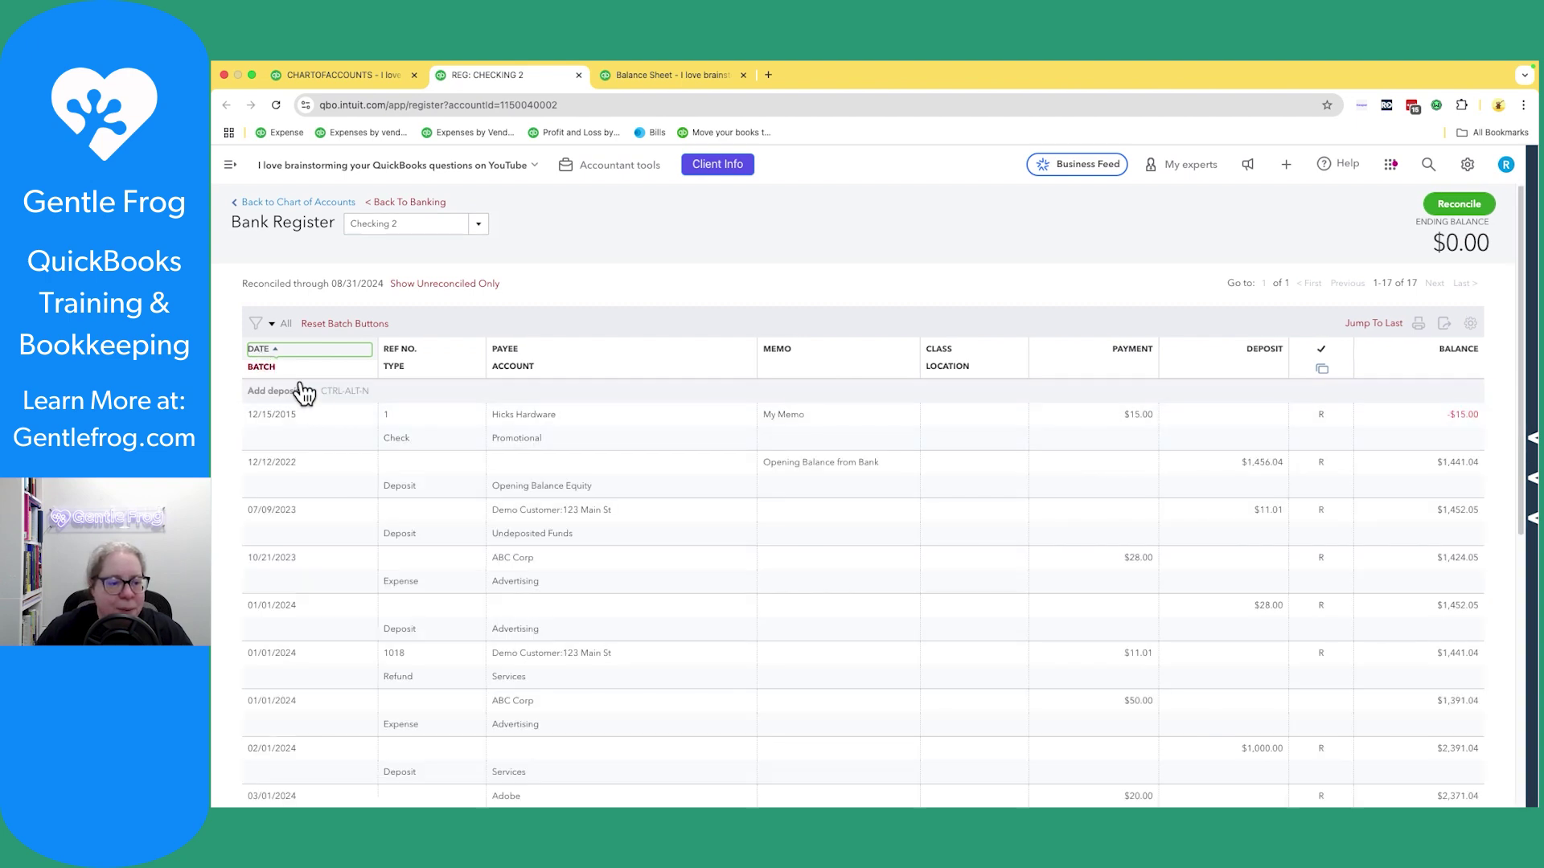
click(260, 351)
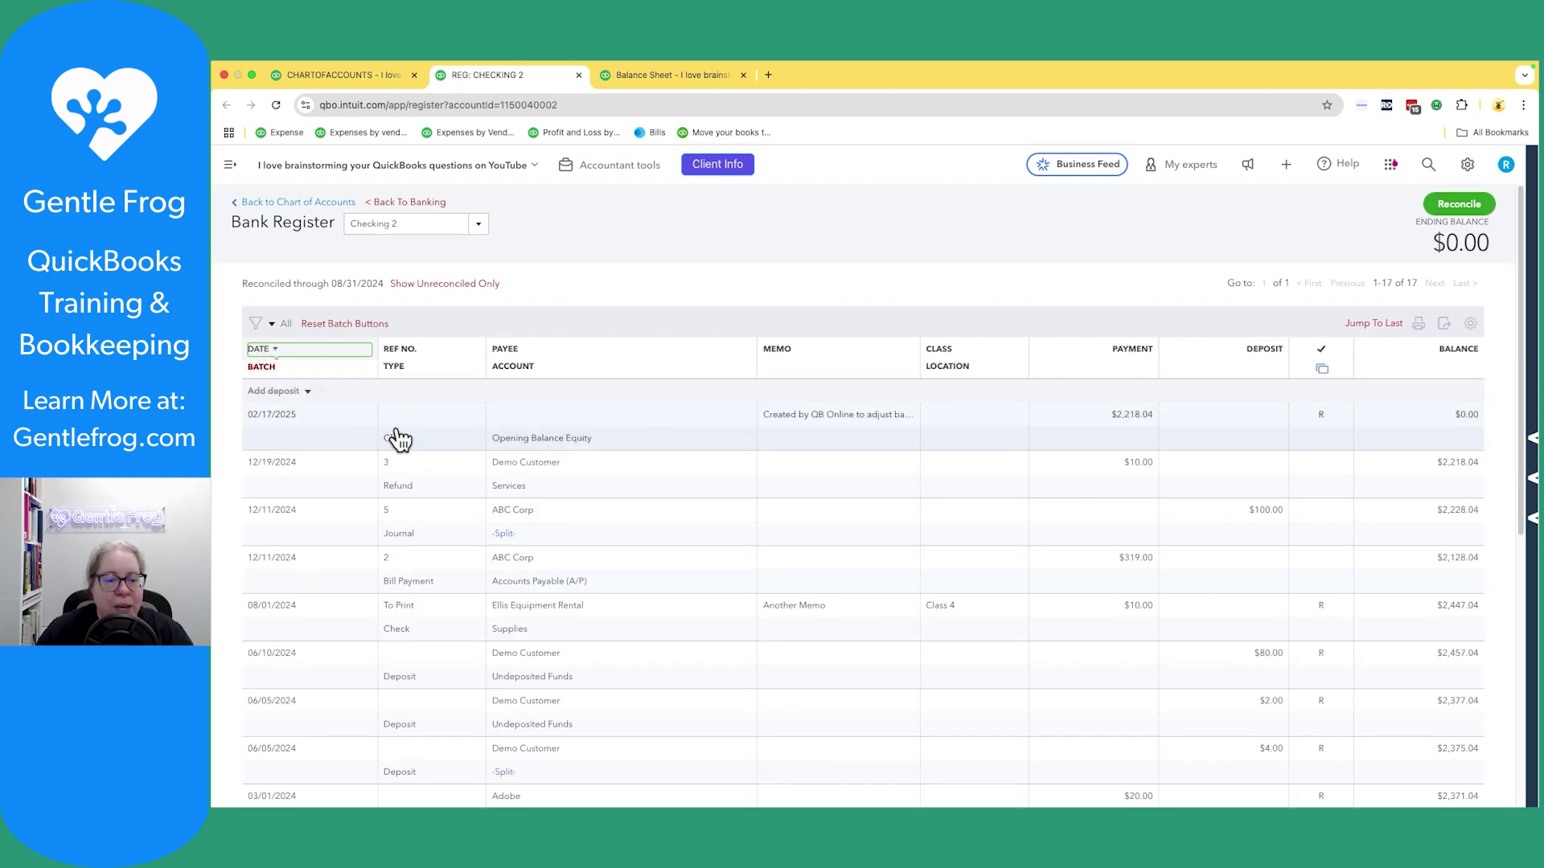
click(789, 448)
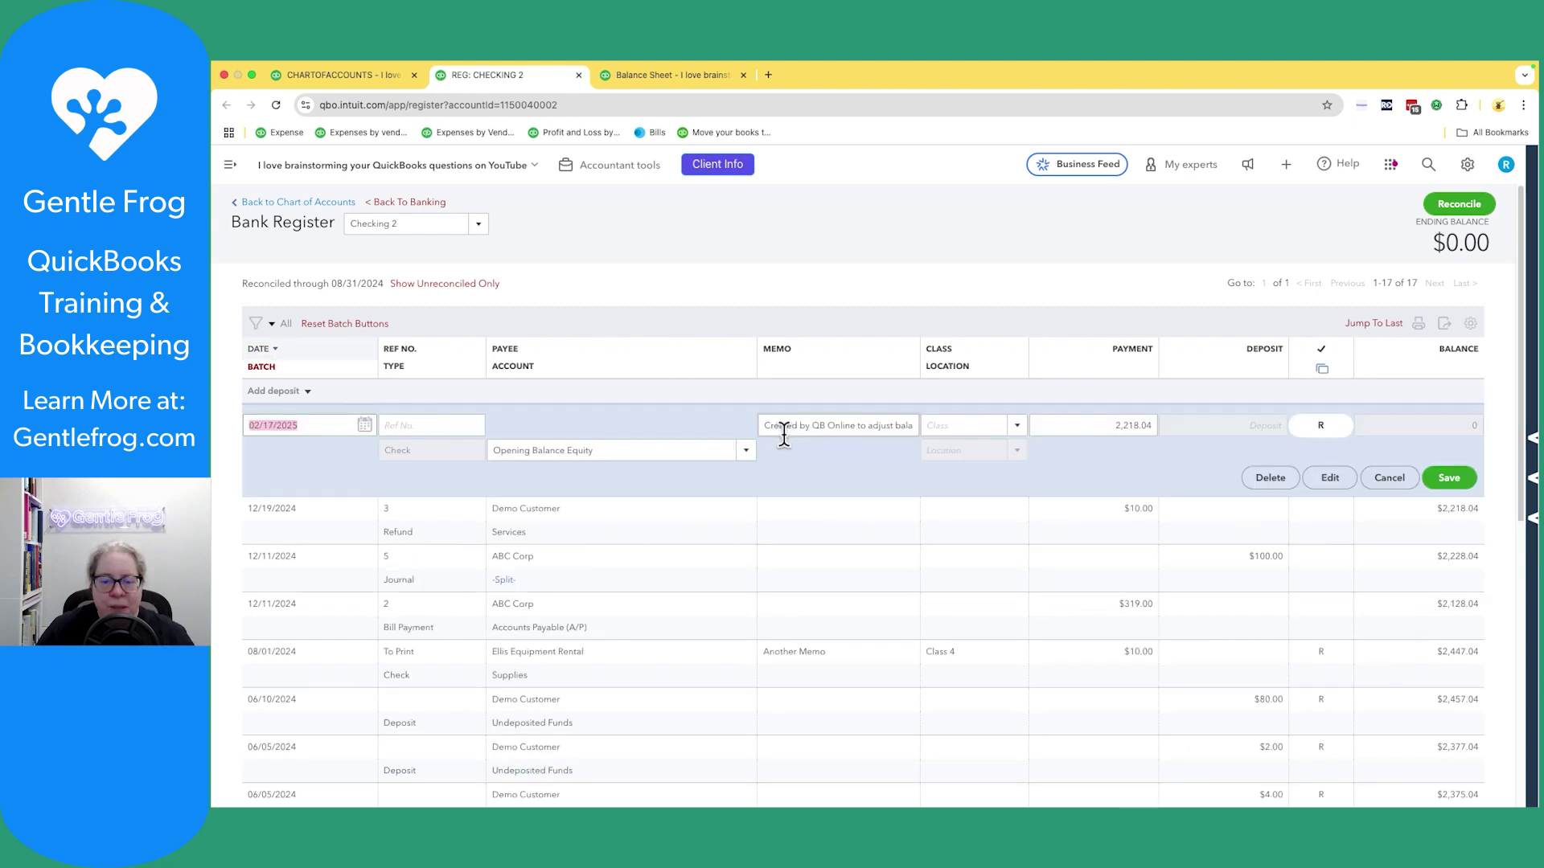
click(1309, 486)
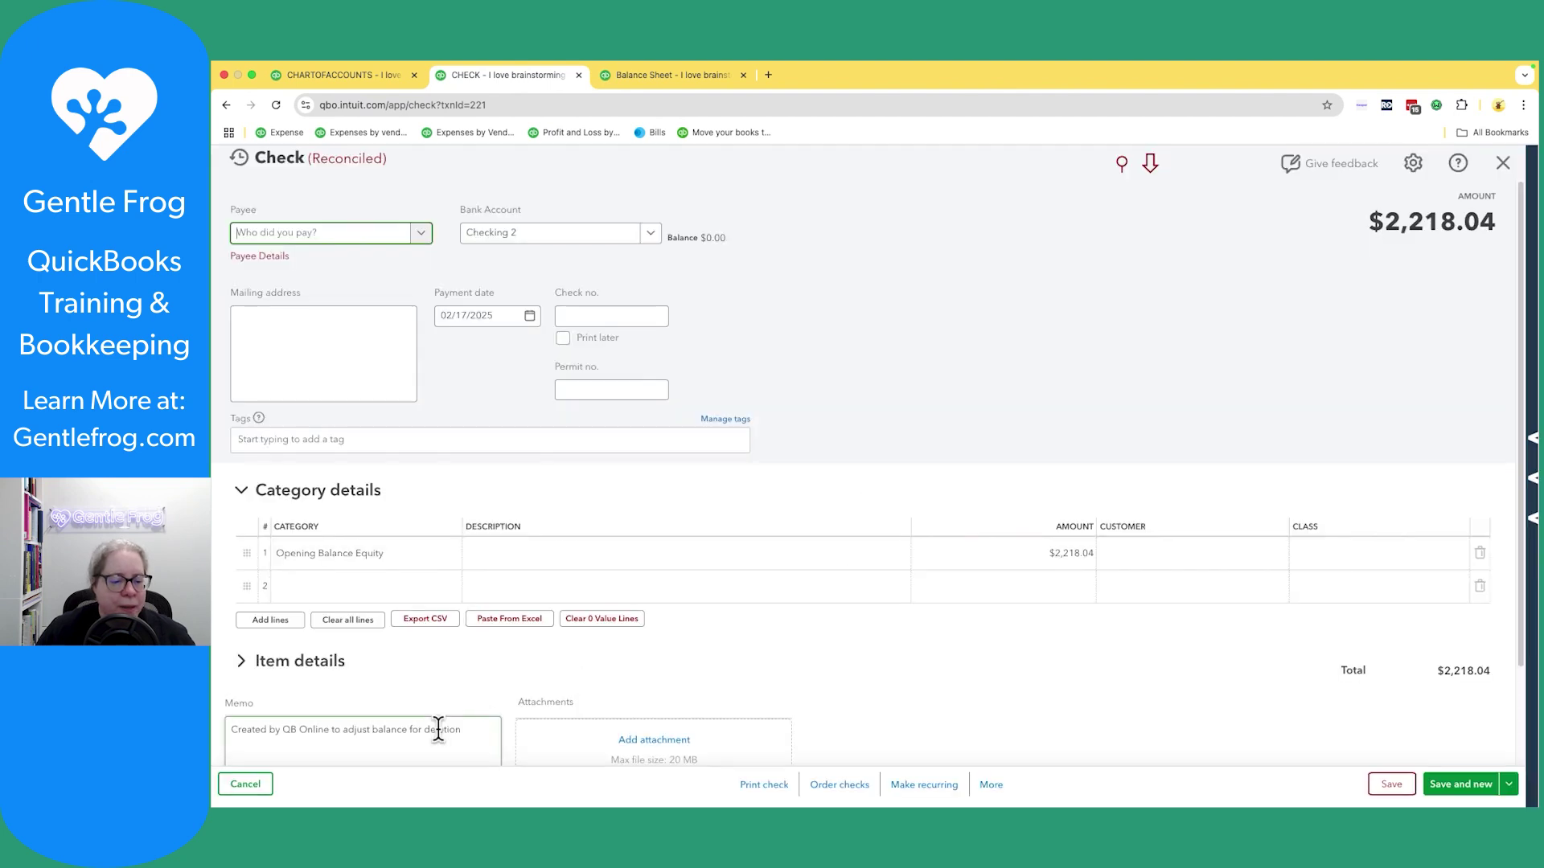
- Delete the reconciled 02/17/2025 $2,218.04 adjustment check and confirm the warning
click(439, 731)
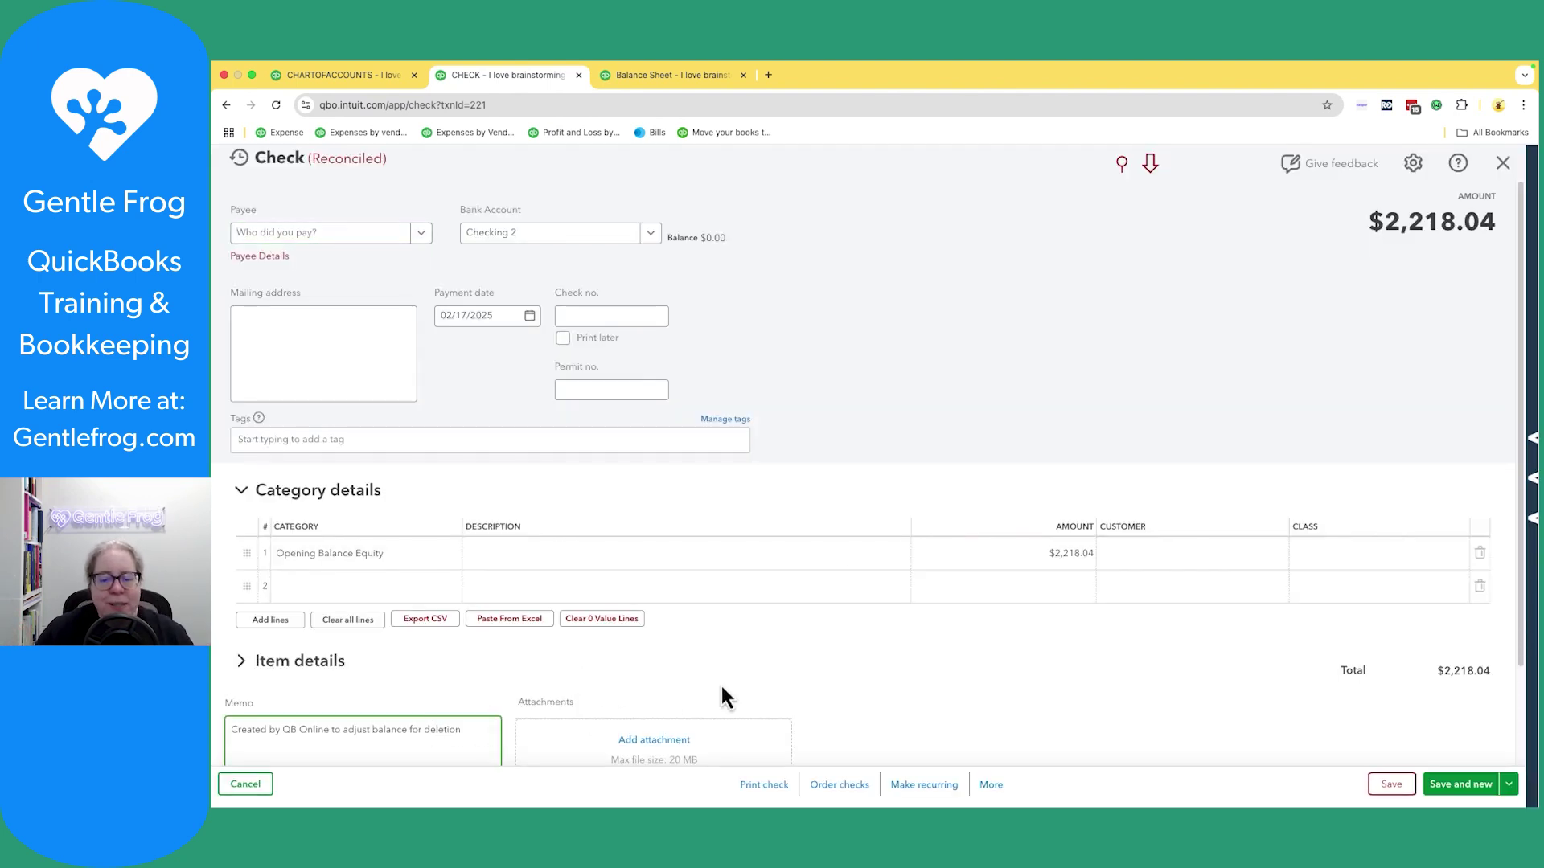
click(992, 785)
click(970, 701)
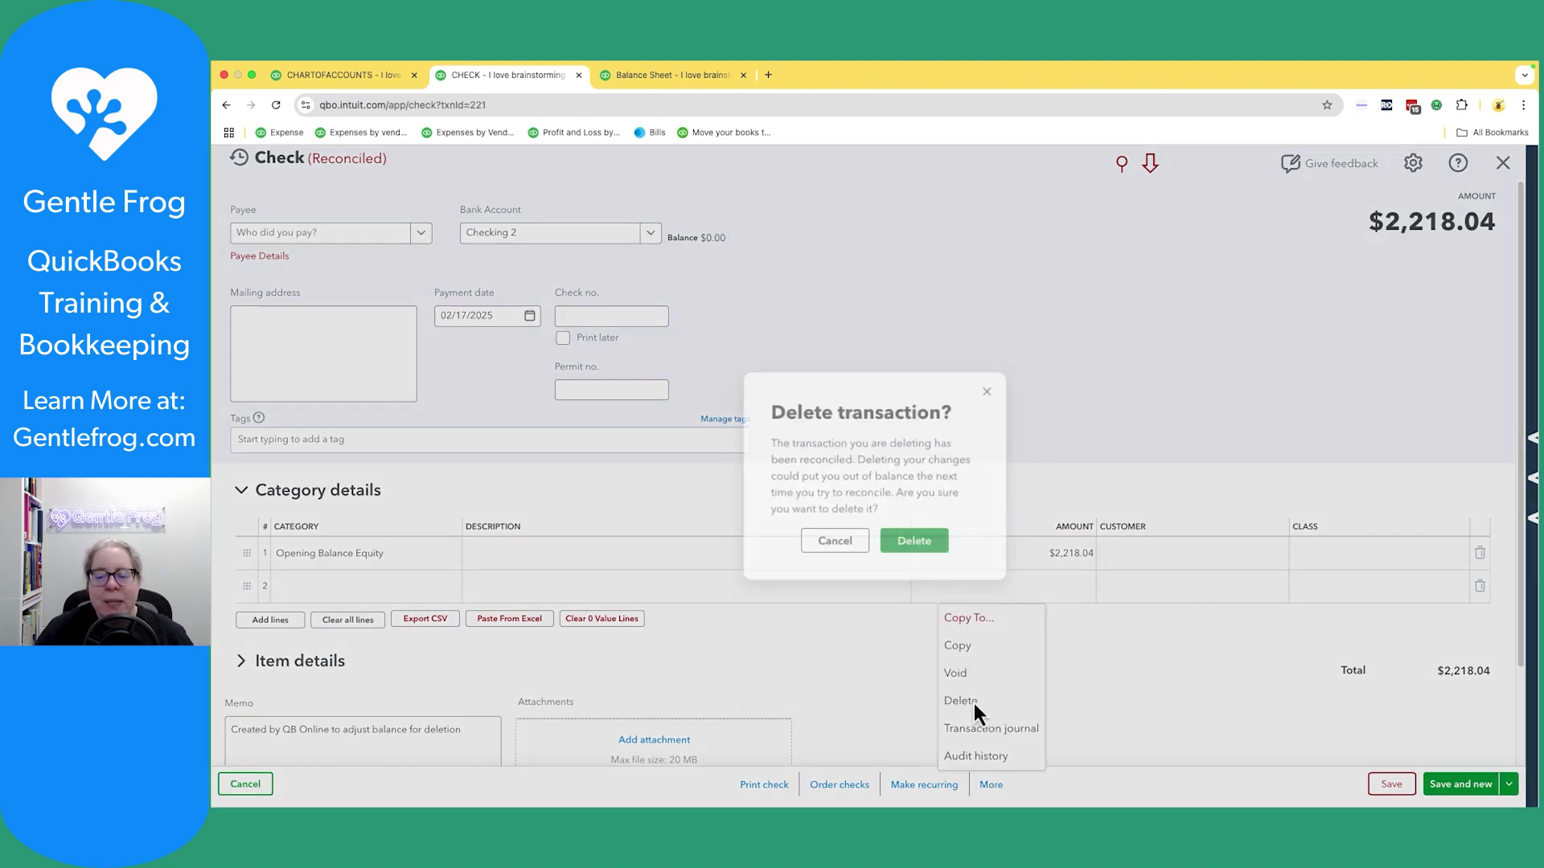
click(915, 552)
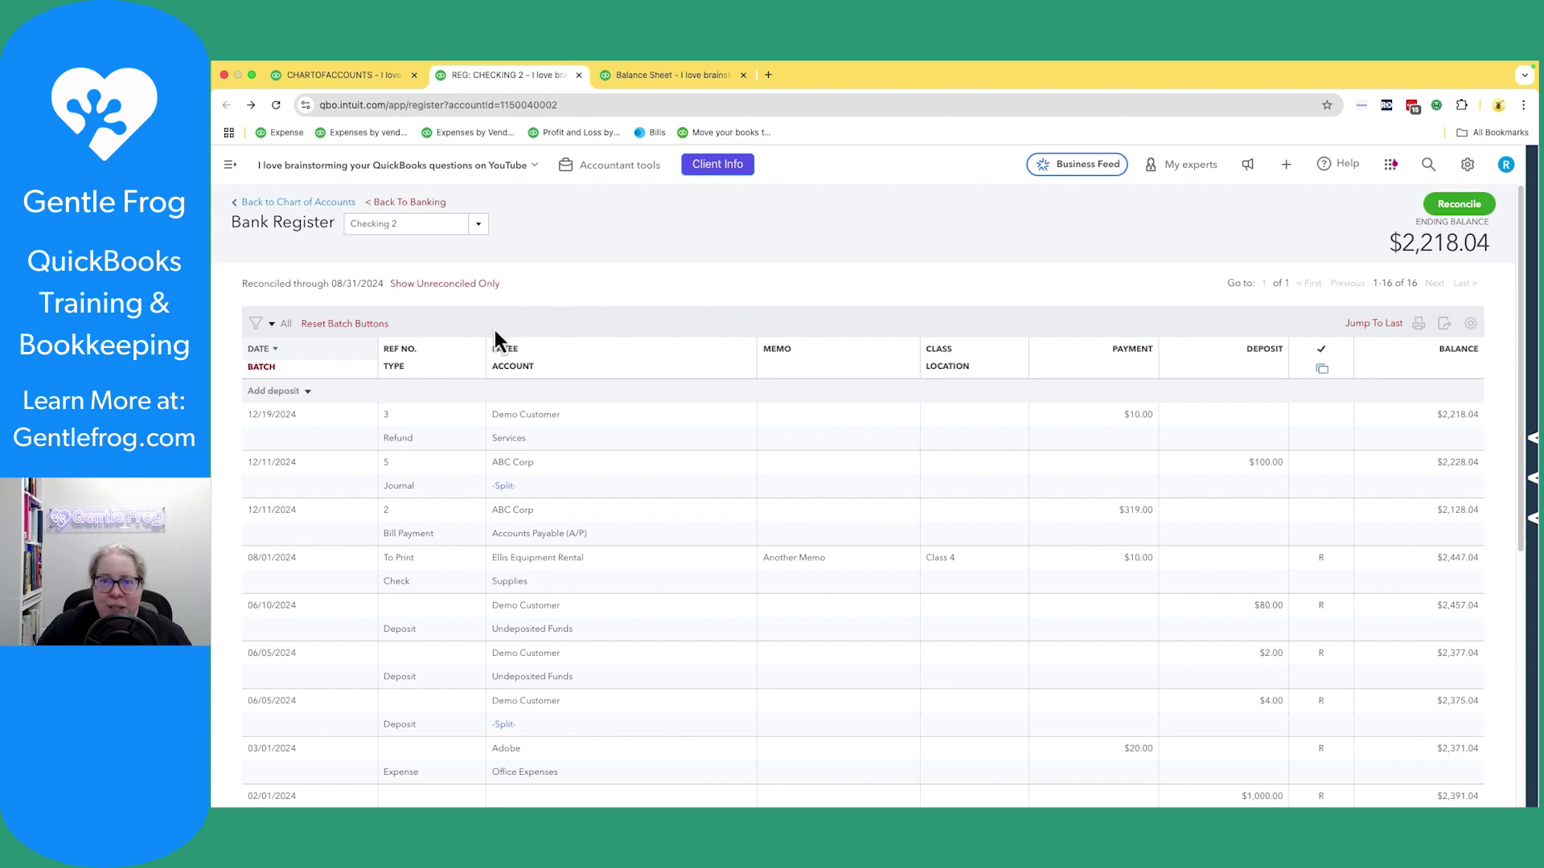
- Open and close the Add deposit transaction-type list while reviewing the register
click(308, 392)
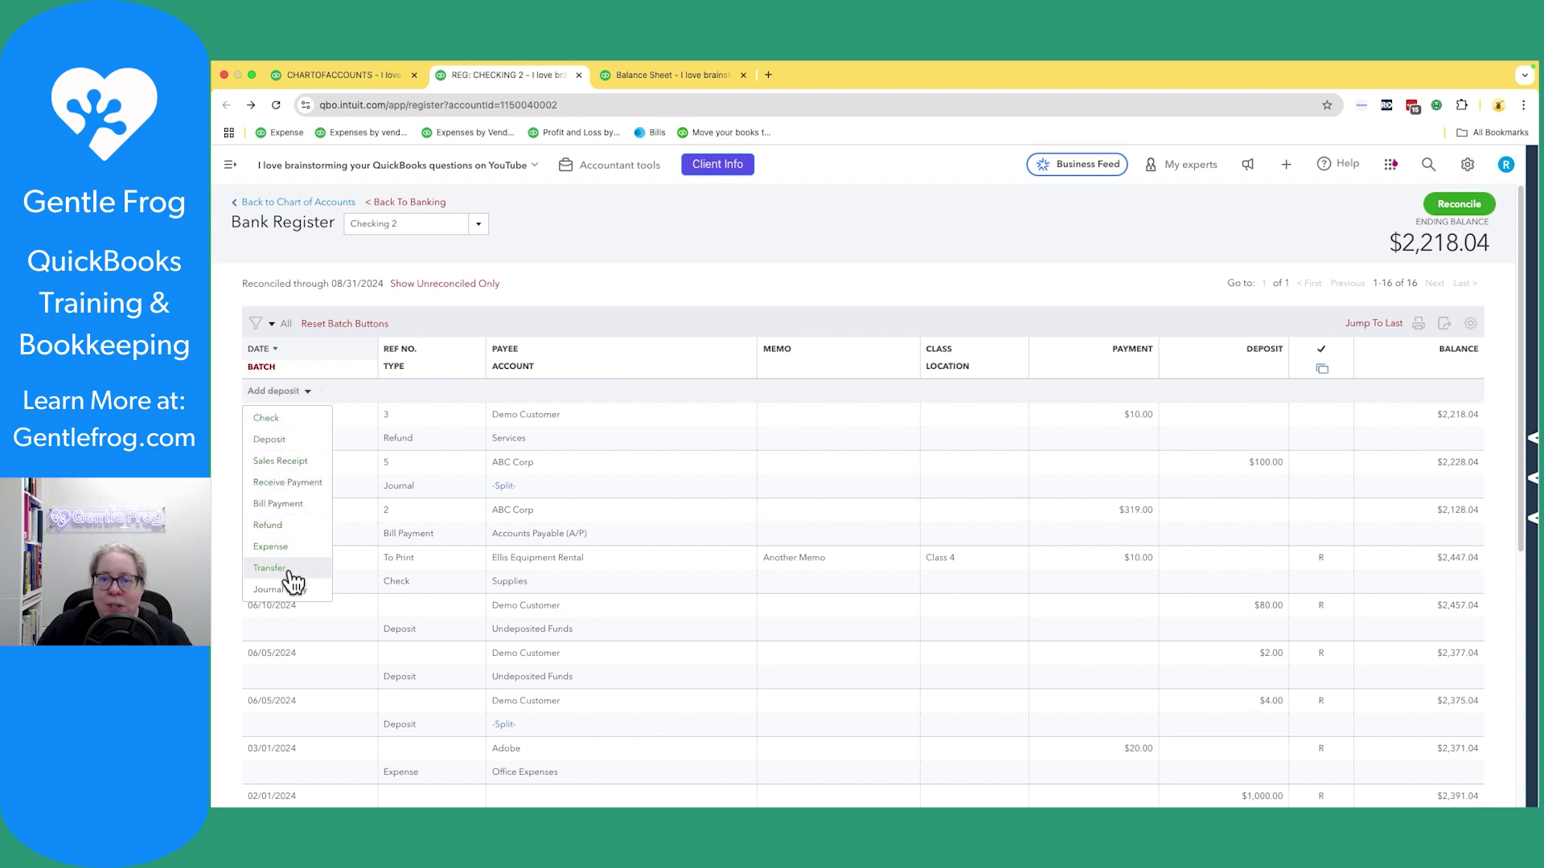
click(675, 271)
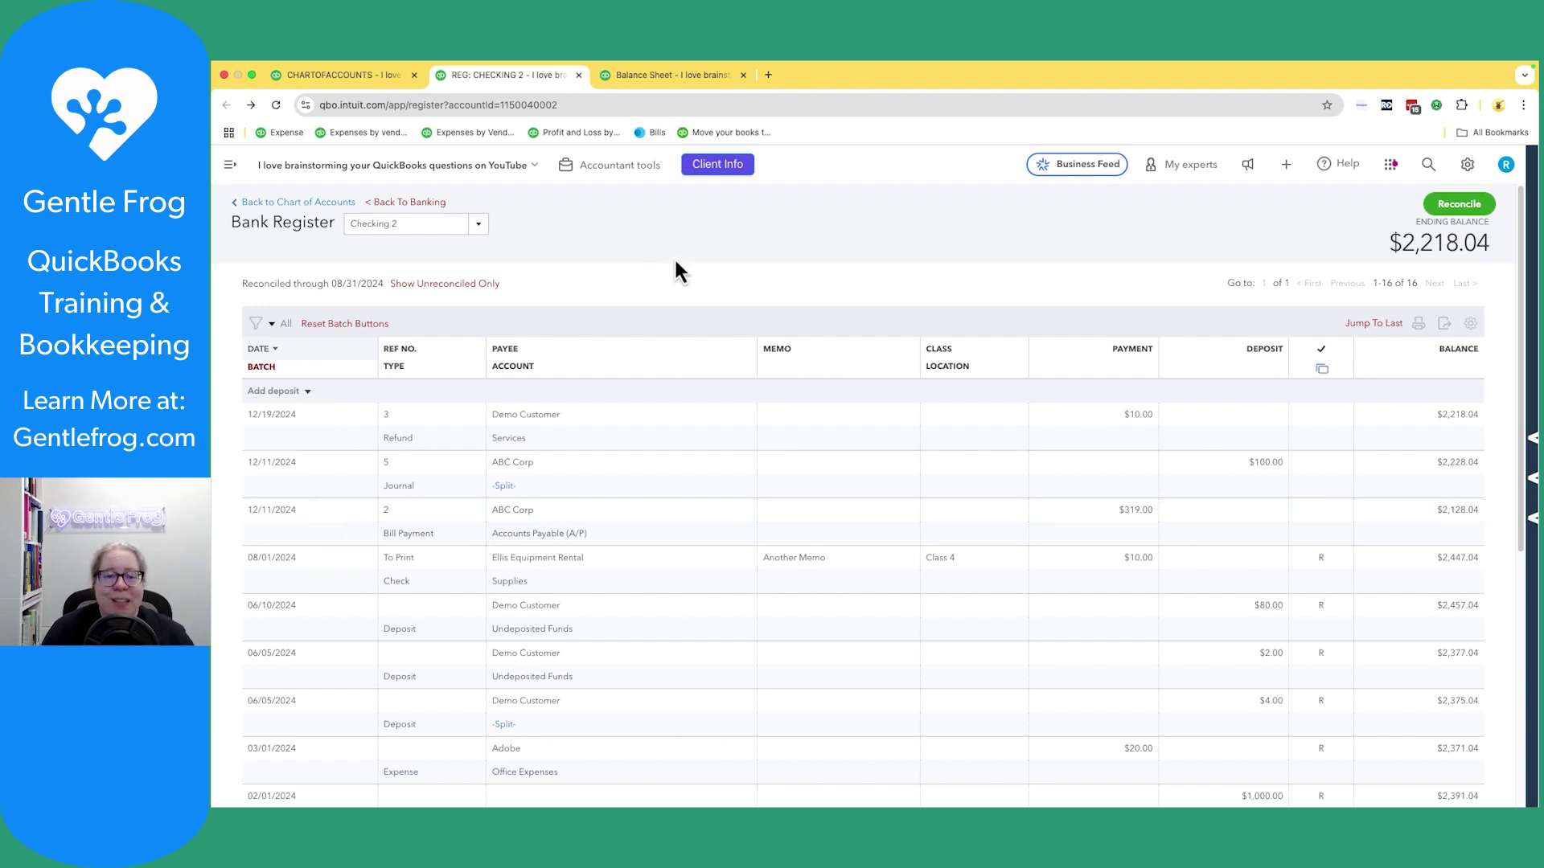